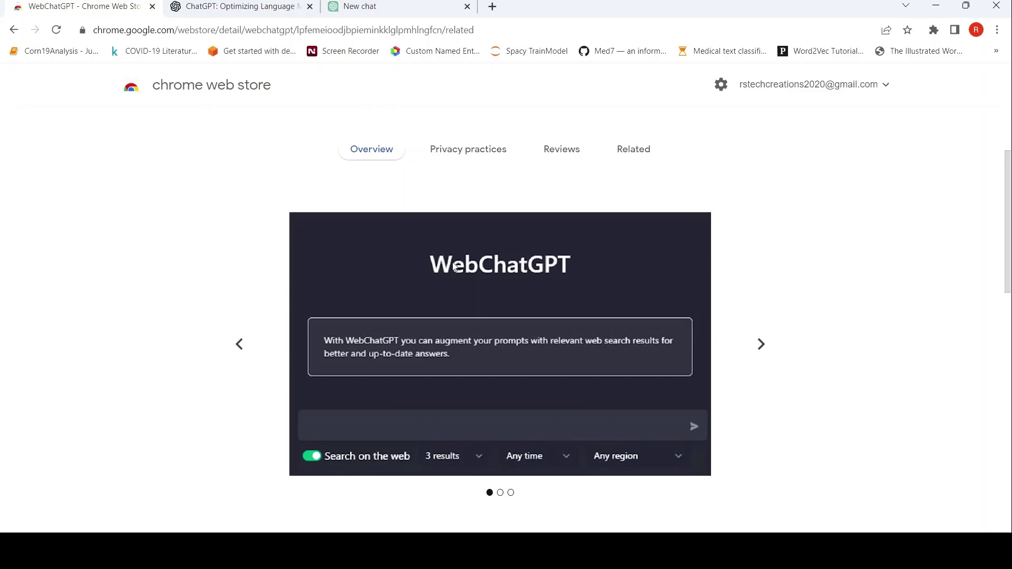
# - Look over the ChatGPT blog and Web Store tabs, then settle on ChatGPT's New chat tab
pyautogui.scroll(-2, 454, 263)
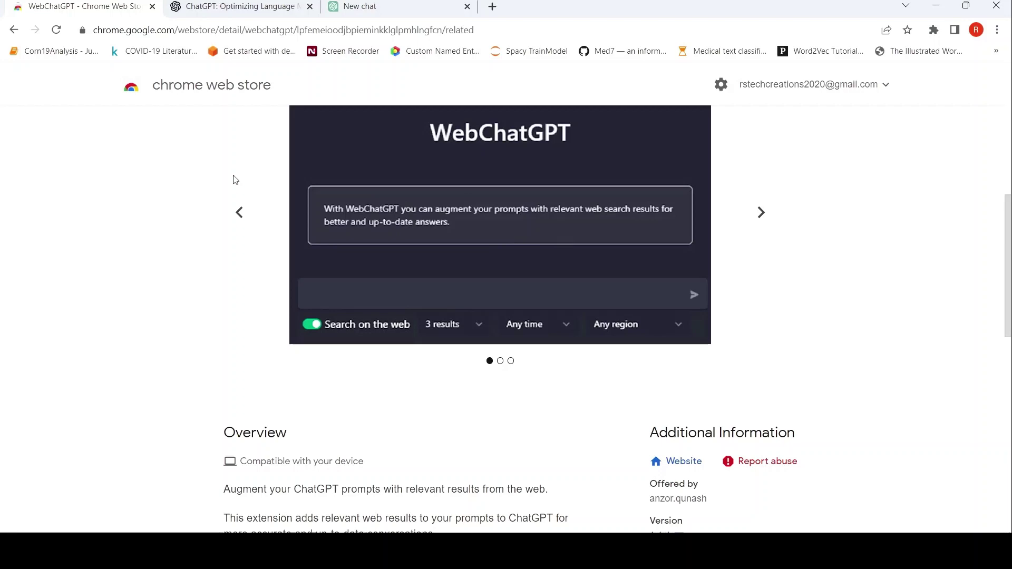
pyautogui.scroll(-3, 252, 223)
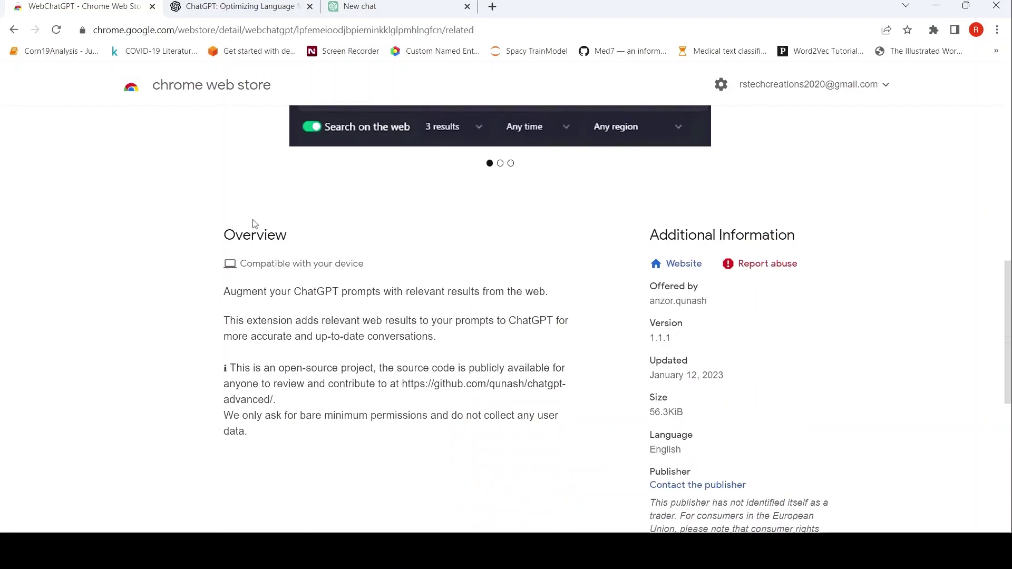
pyautogui.scroll(5, 398, 284)
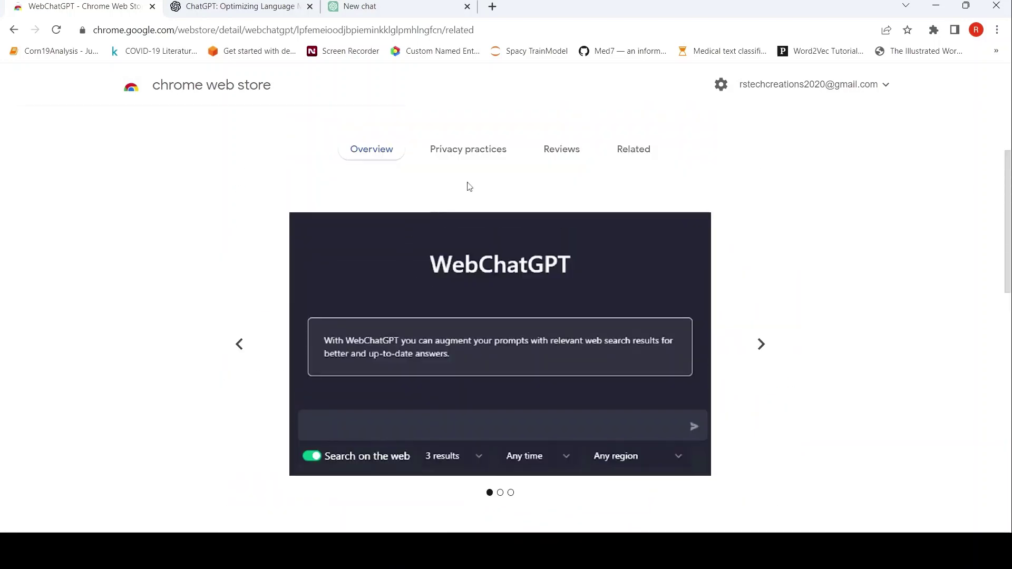
pyautogui.click(383, 5)
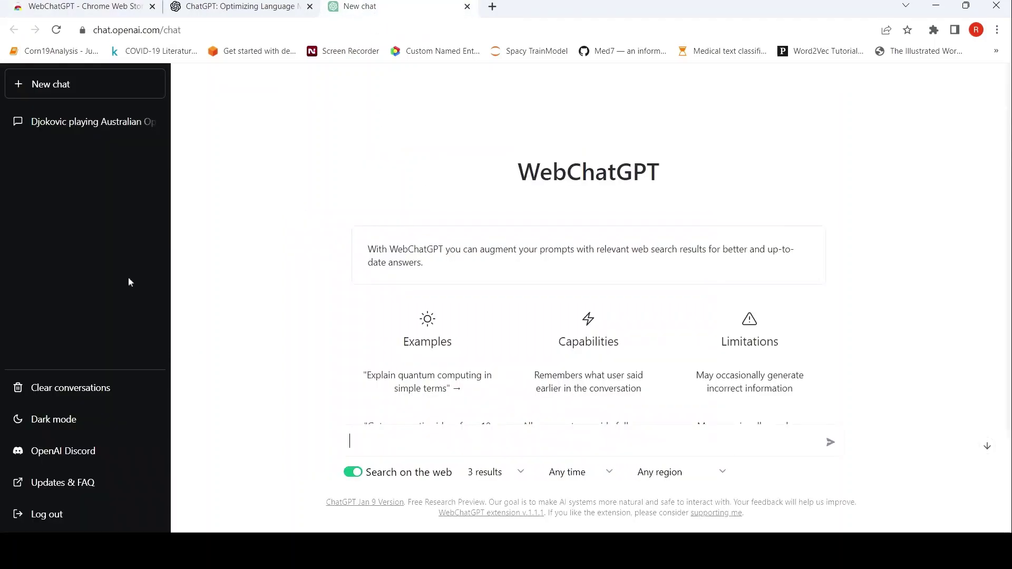
pyautogui.click(248, 9)
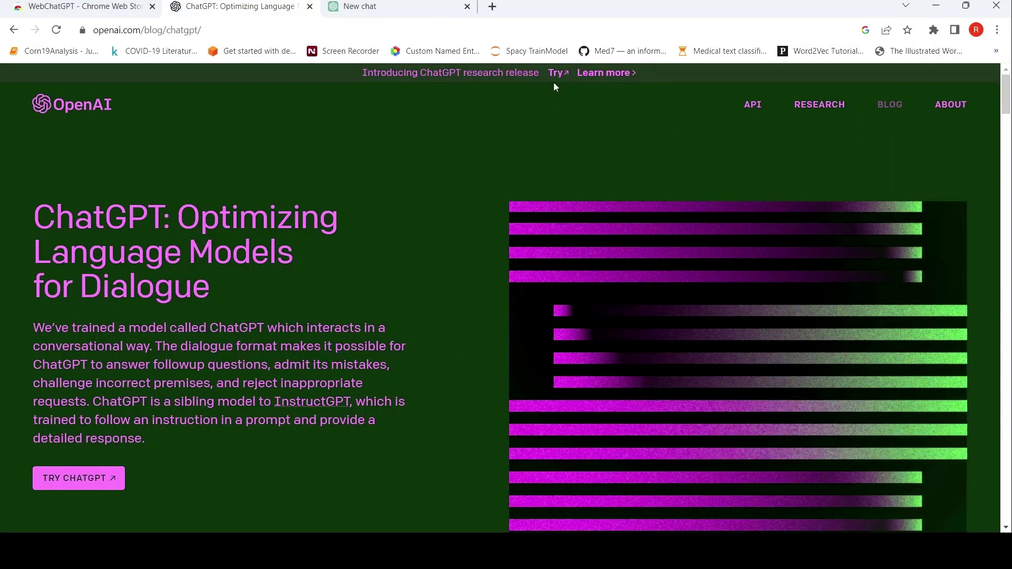
pyautogui.click(387, 6)
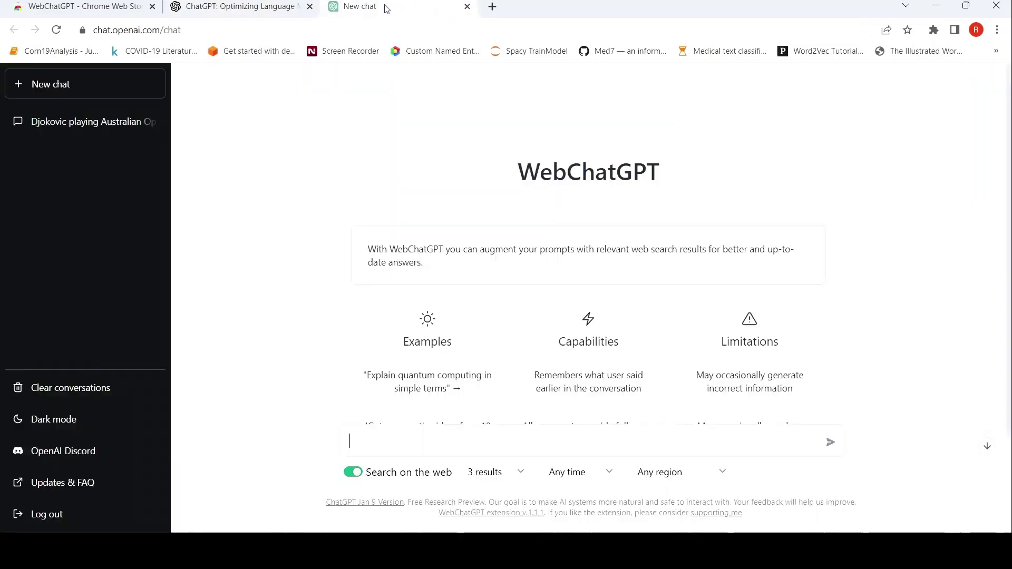
pyautogui.click(114, 11)
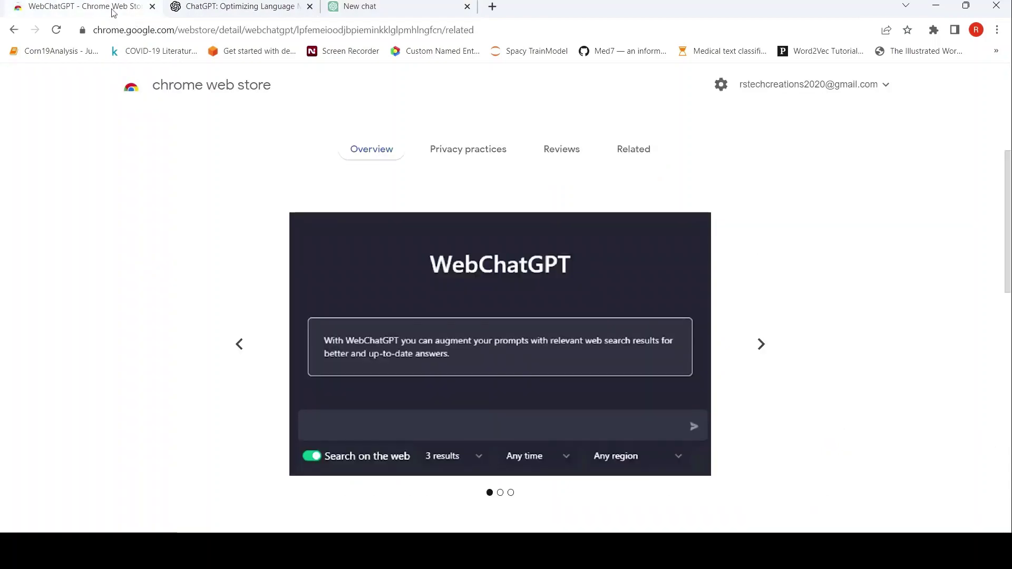
pyautogui.click(369, 8)
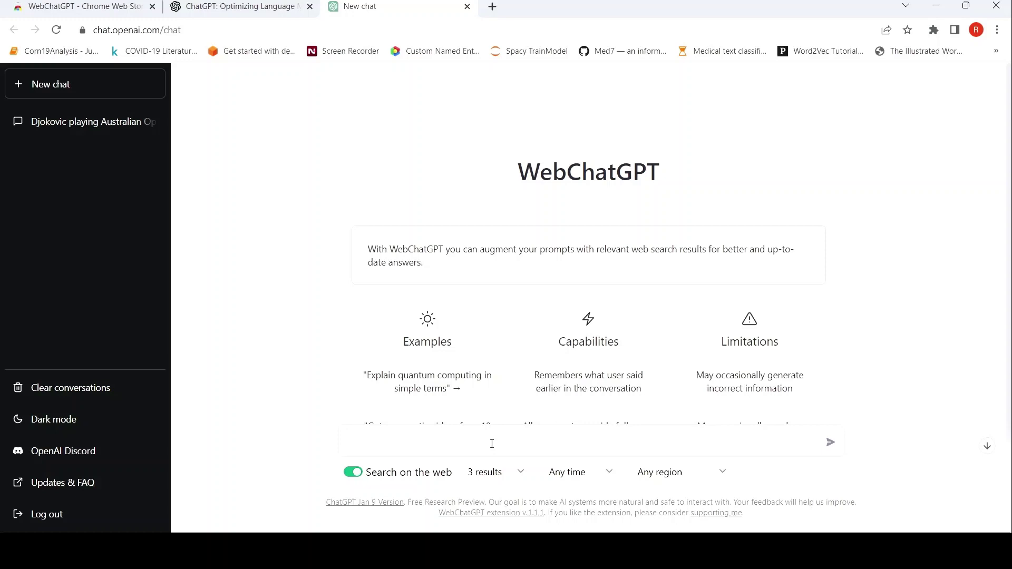
# - Ask 'Is Novak Djokovic playing australian open 2023' with web search enabled
pyautogui.write('Is ')
pyautogui.write('No')
pyautogui.write('vak D')
pyautogui.write('jokovic ')
pyautogui.write('playing')
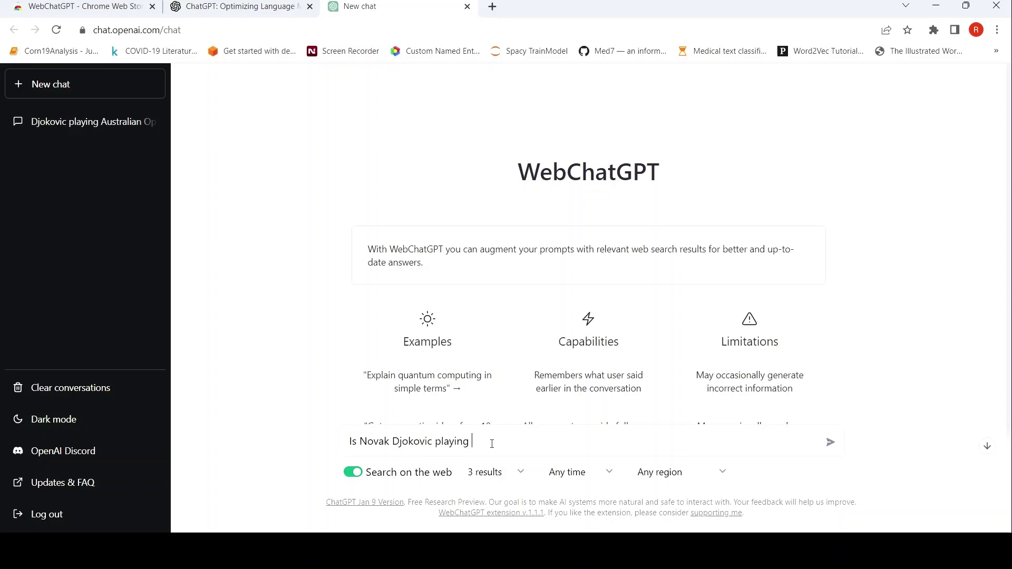
pyautogui.write('austra')
pyautogui.write('a')
pyautogui.press('BackSpace')
pyautogui.press('BackSpace')
pyautogui.write('ian ope')
pyautogui.write('n 2023')
pyautogui.press('Return')
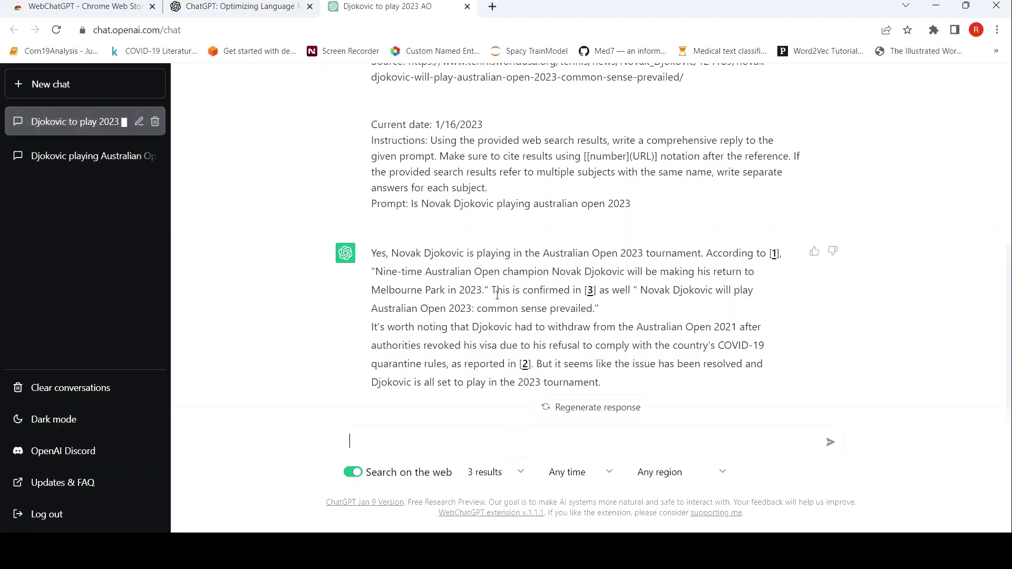
# - Scroll through the three cited web results and ChatGPT's Djokovic answer
pyautogui.scroll(5, 603, 321)
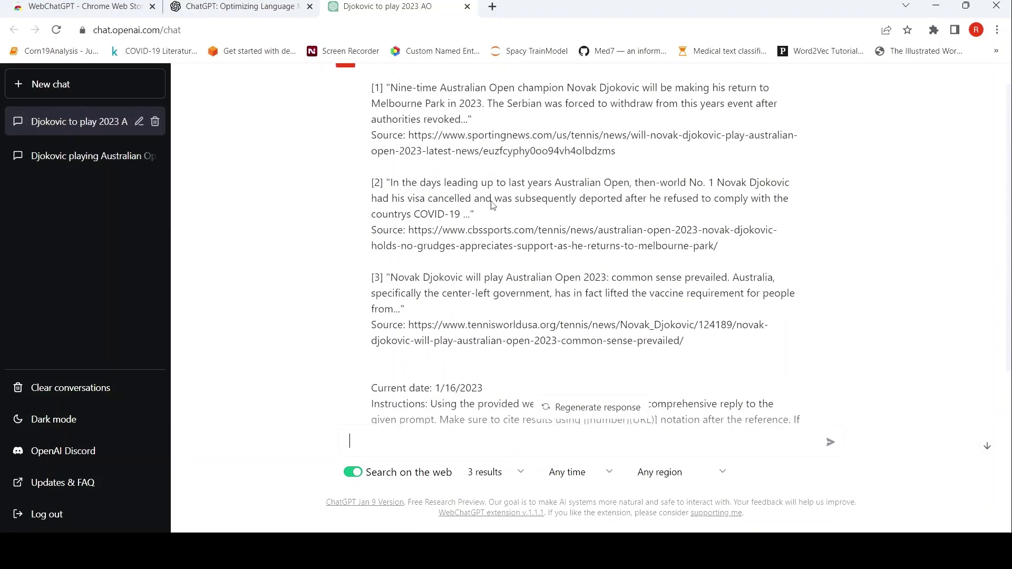
pyautogui.scroll(1, 505, 268)
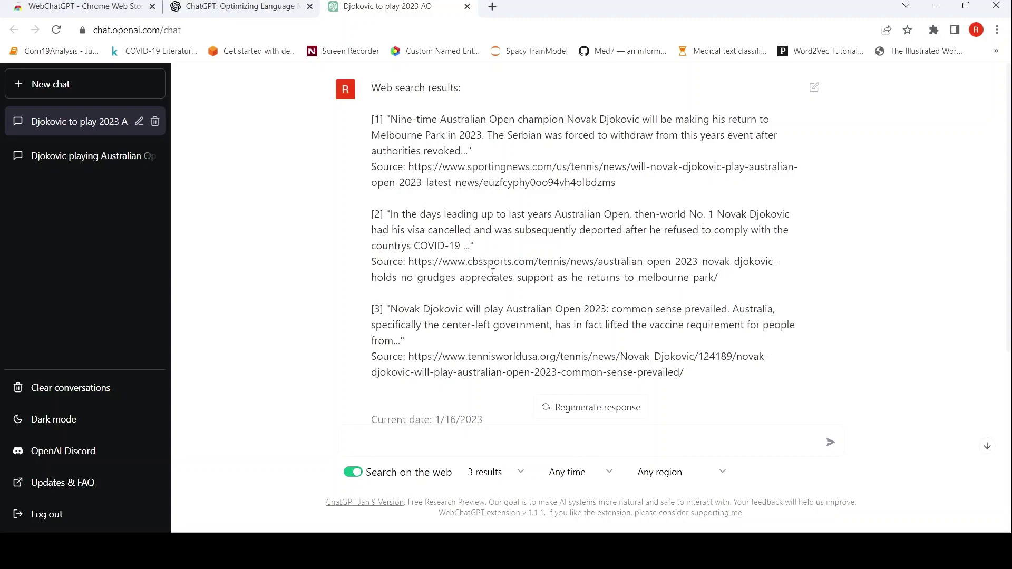
pyautogui.scroll(-3, 493, 271)
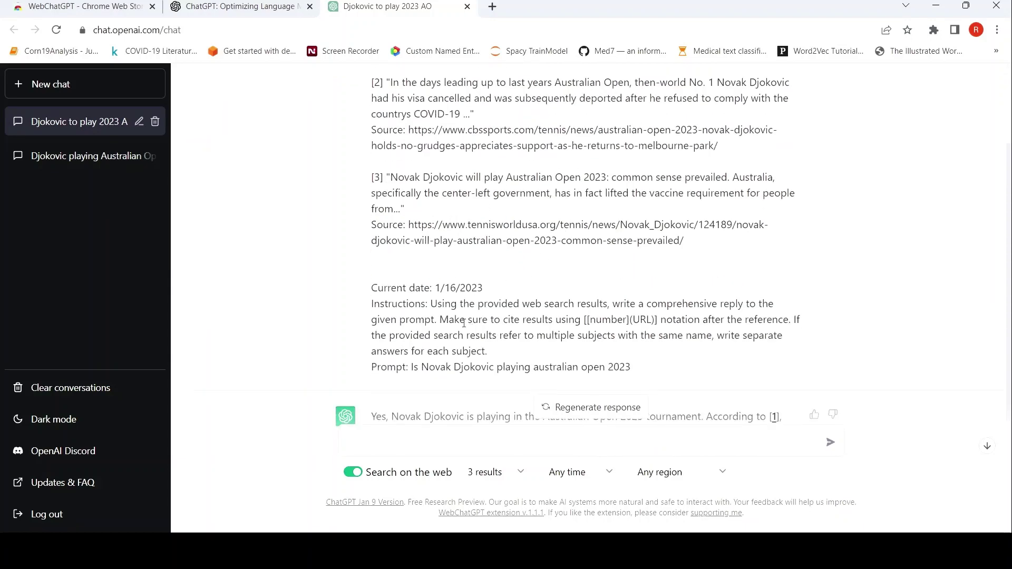
pyautogui.scroll(3, 461, 326)
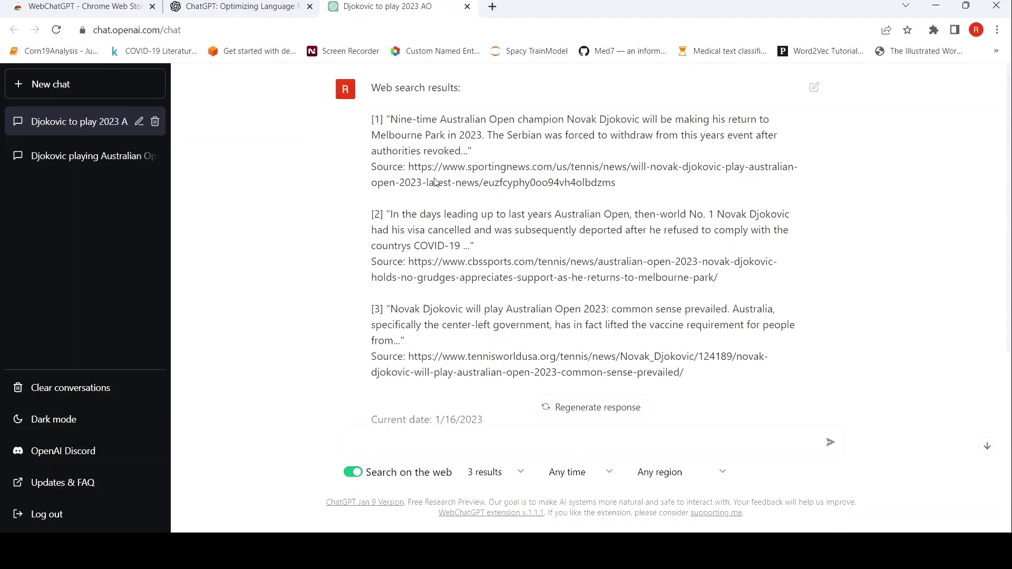
pyautogui.scroll(-6, 556, 251)
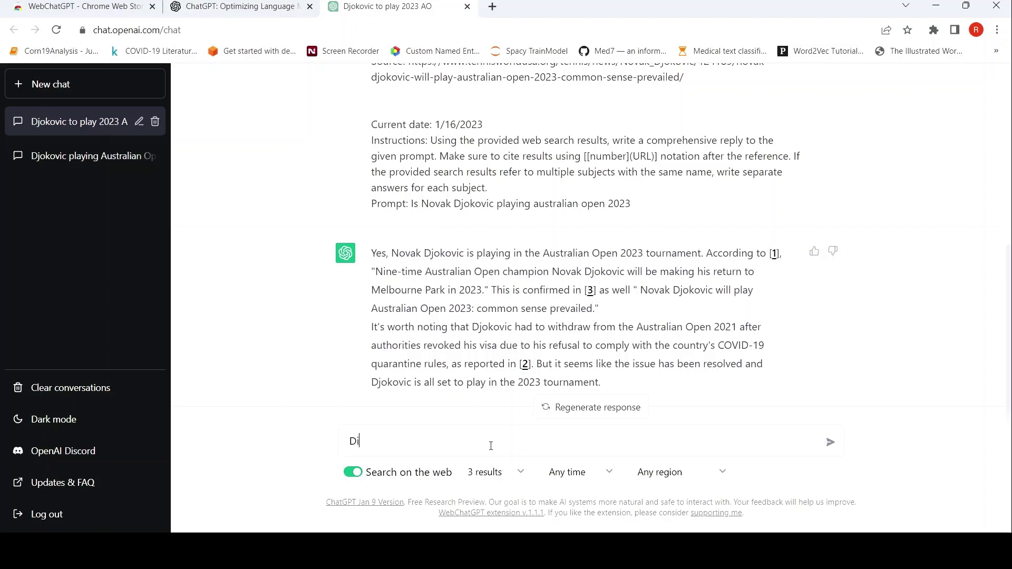
# - Ask whether Virat Kohli hit a century in his latest ODI match
pyautogui.write('d Virat K')
pyautogui.write('ohli hit a c')
pyautogui.write('en')
pyautogui.write('tury u')
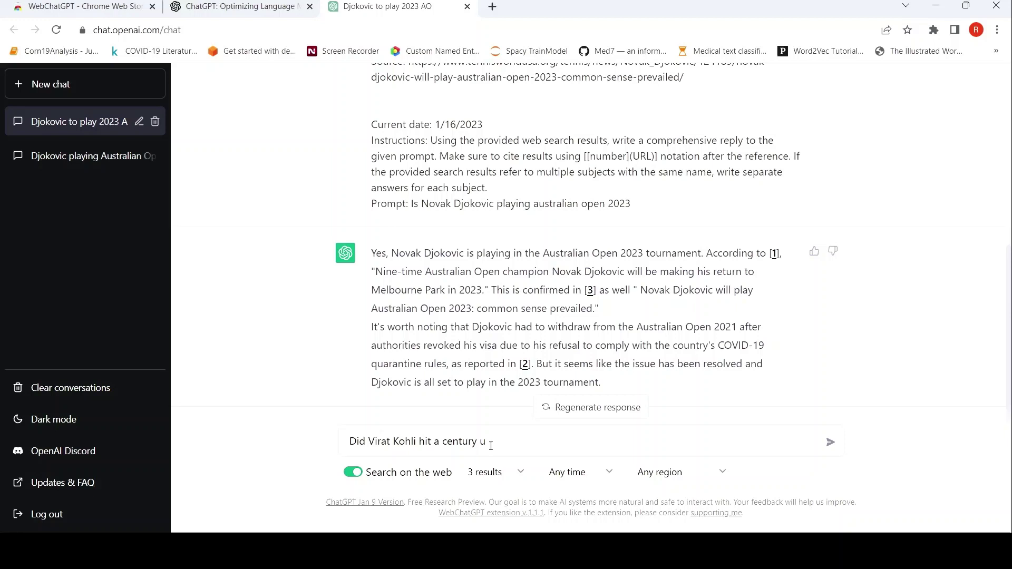
pyautogui.press('BackSpace')
pyautogui.write('in his')
pyautogui.write(' latest')
pyautogui.write(' O')
pyautogui.write('DI match')
pyautogui.press('Return')
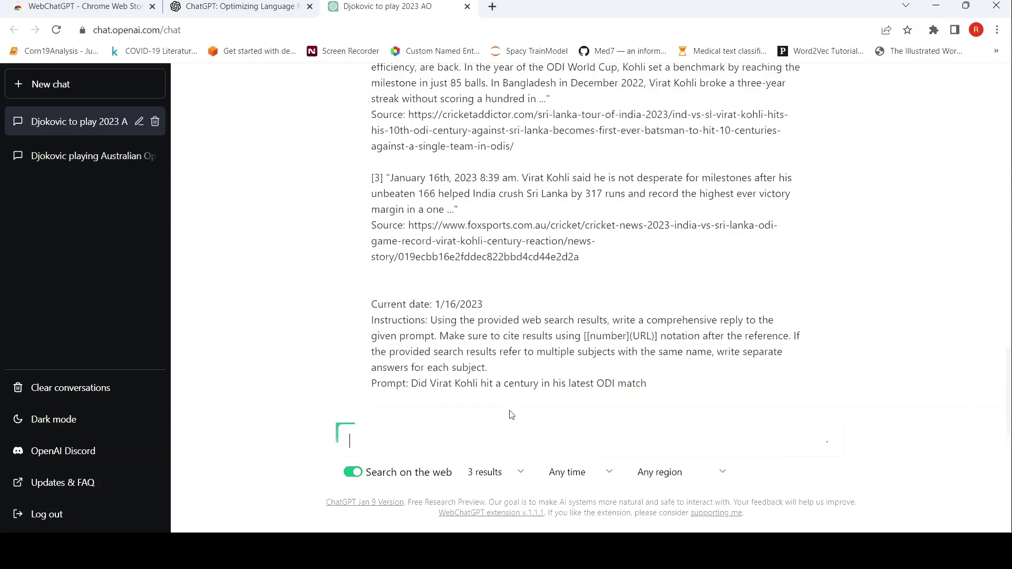
# - Review the three web results about Kohli's 46th hundred and ChatGPT's reply
pyautogui.scroll(3, 529, 239)
pyautogui.scroll(1, 529, 239)
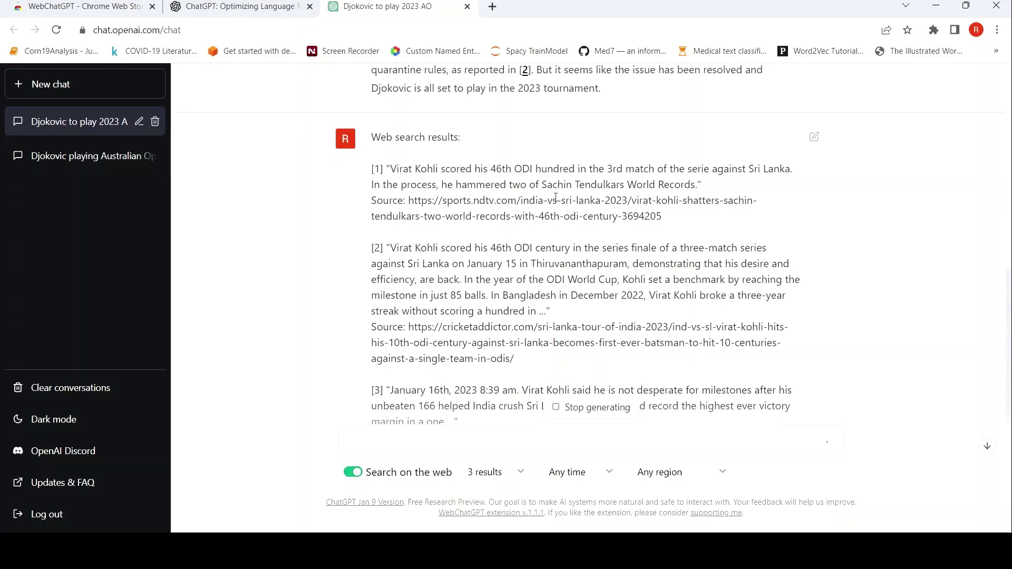
pyautogui.scroll(-1, 555, 200)
pyautogui.scroll(-1, 554, 221)
pyautogui.scroll(-1, 554, 248)
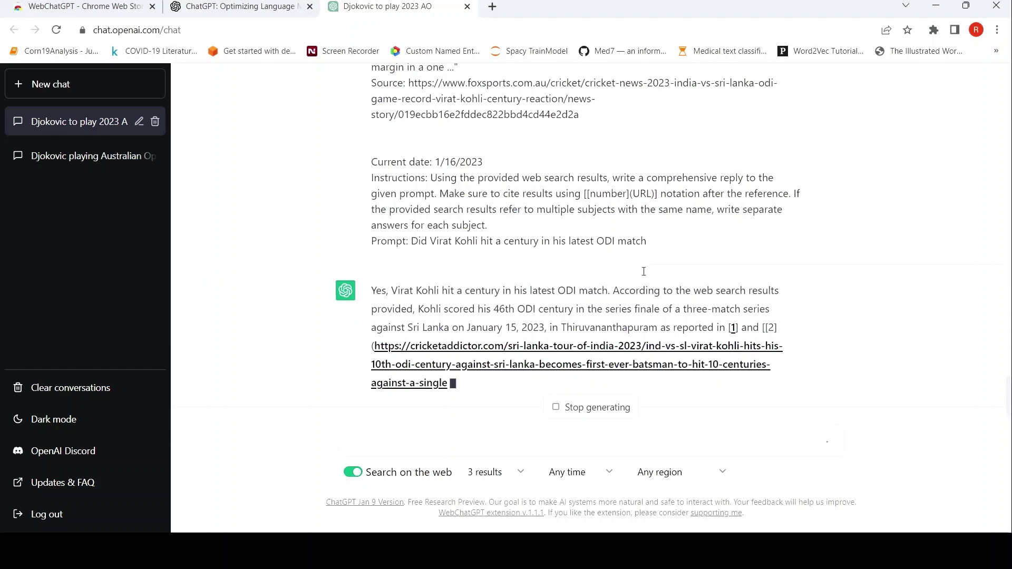
pyautogui.scroll(6, 518, 289)
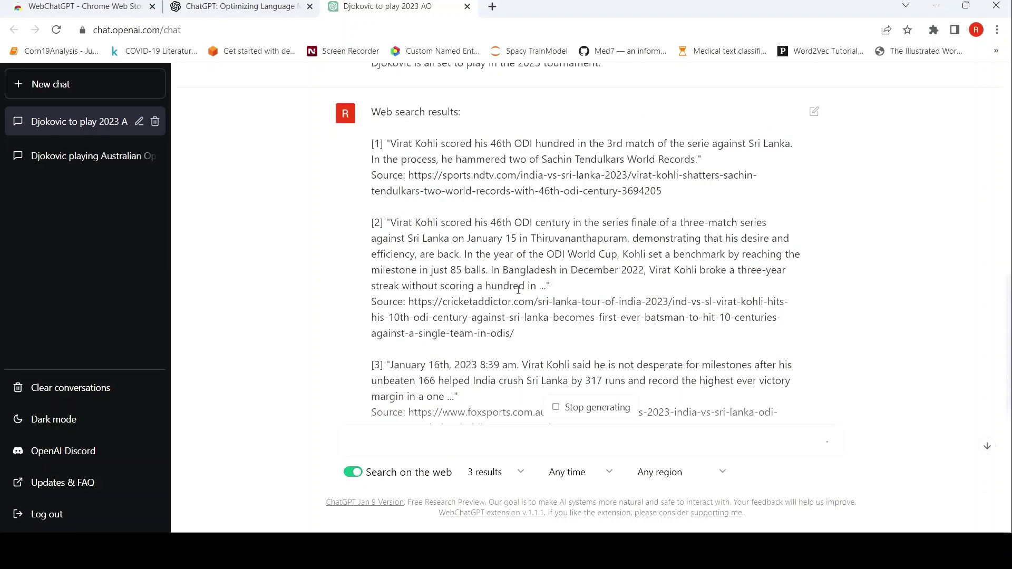
pyautogui.scroll(5, 458, 272)
pyautogui.scroll(6, 459, 274)
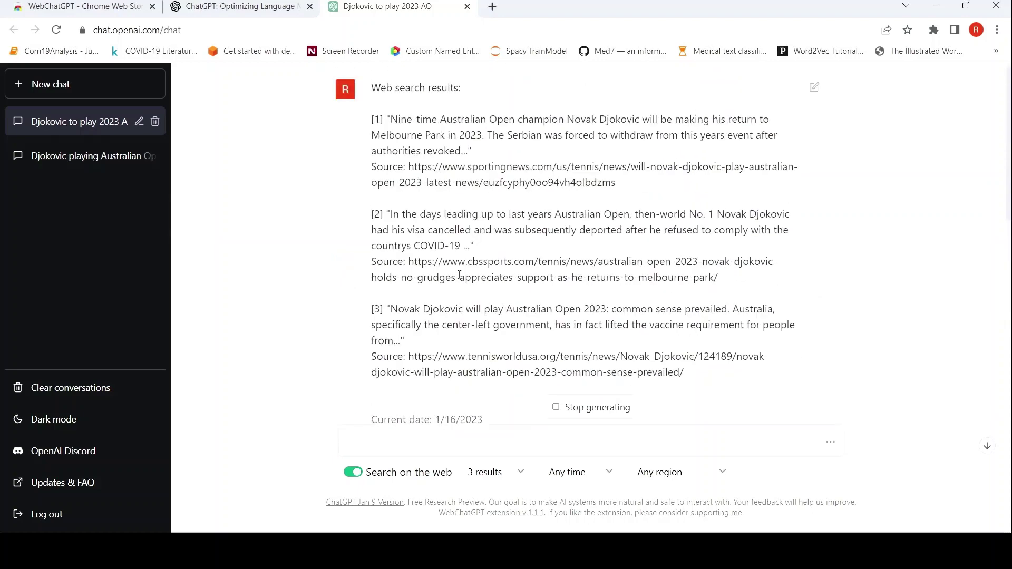
pyautogui.scroll(-9, 486, 263)
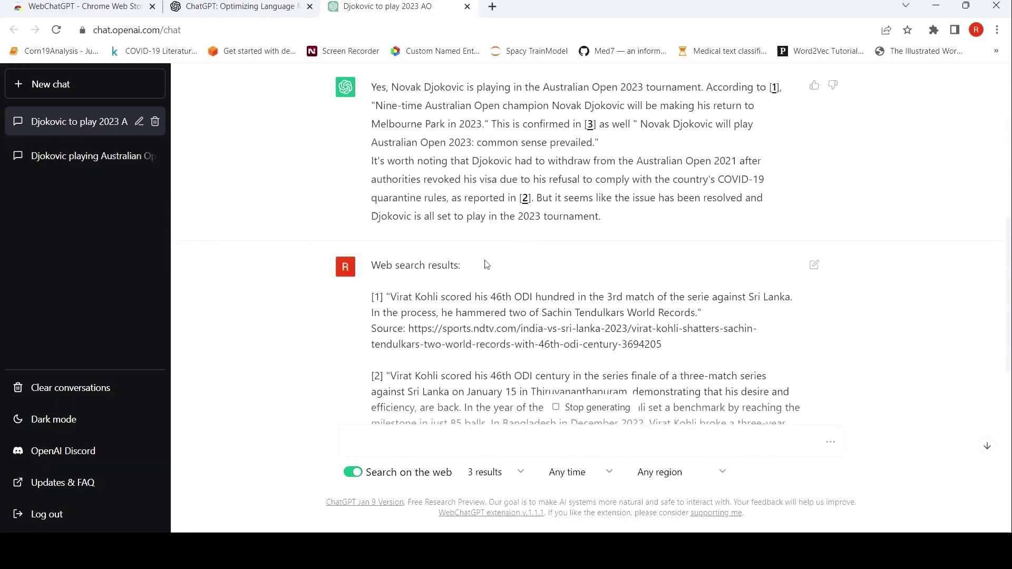
pyautogui.scroll(1, 485, 274)
pyautogui.scroll(5, 485, 274)
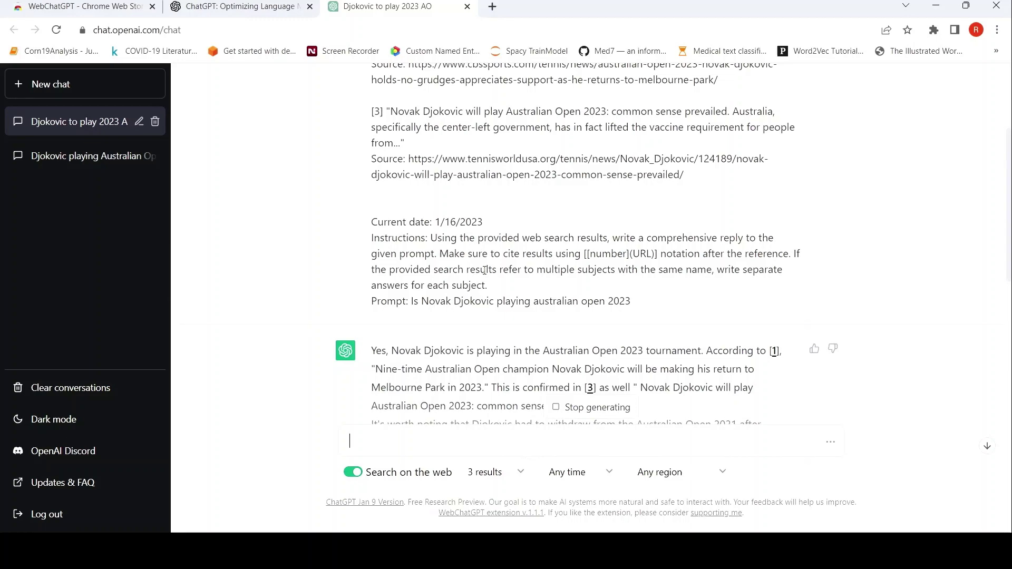
pyautogui.scroll(-5, 486, 272)
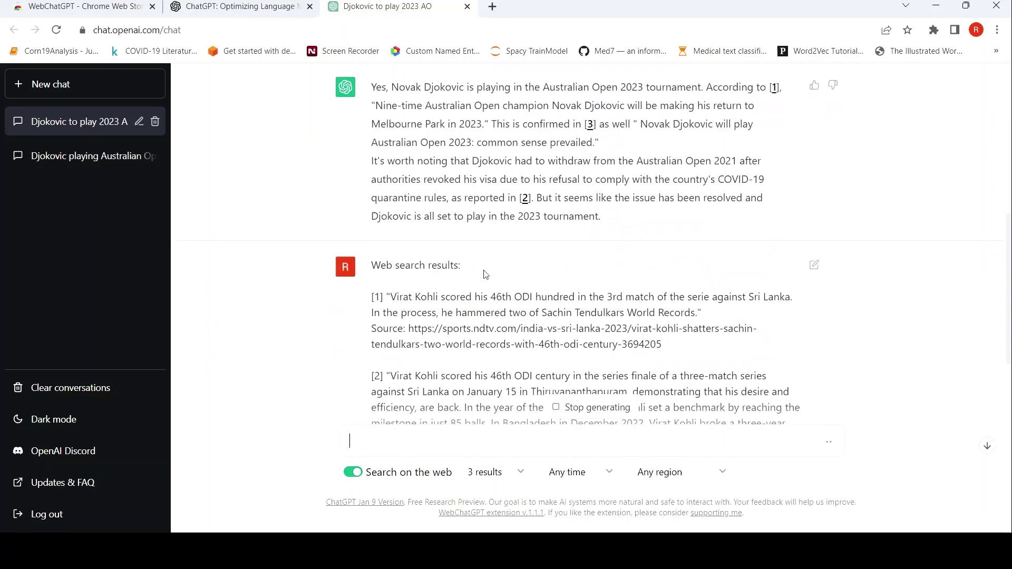
pyautogui.scroll(-6, 486, 274)
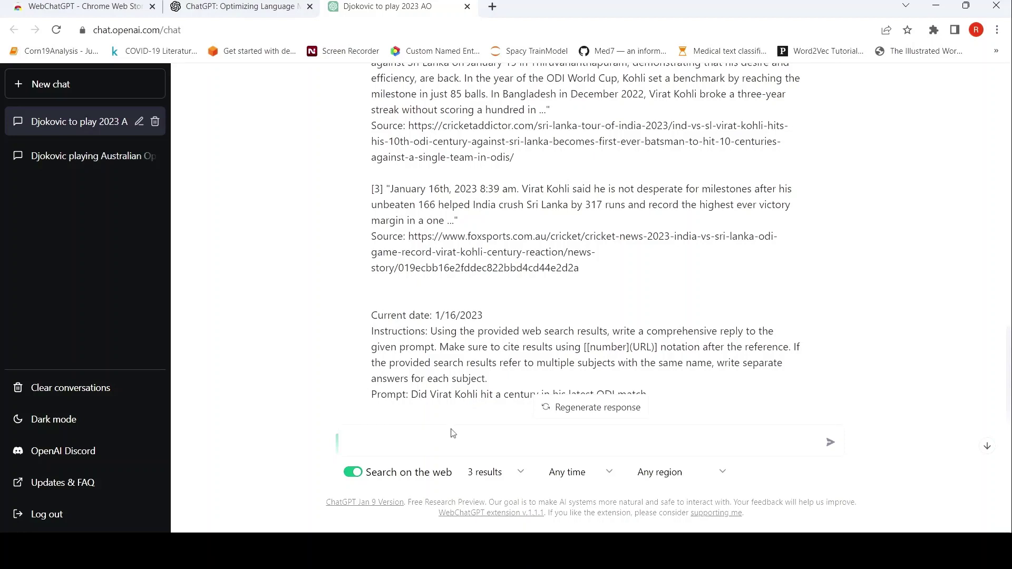
# - Ask who won the 2022 football World Cup
pyautogui.write('W')
pyautogui.write('ho wont th')
pyautogui.press('BackSpace')
pyautogui.press('BackSpace')
pyautogui.press('BackSpace')
pyautogui.press('BackSpace')
pyautogui.press('BackSpace')
pyautogui.write('t')
pyautogui.write('he wordcu')
pyautogui.write('p foot')
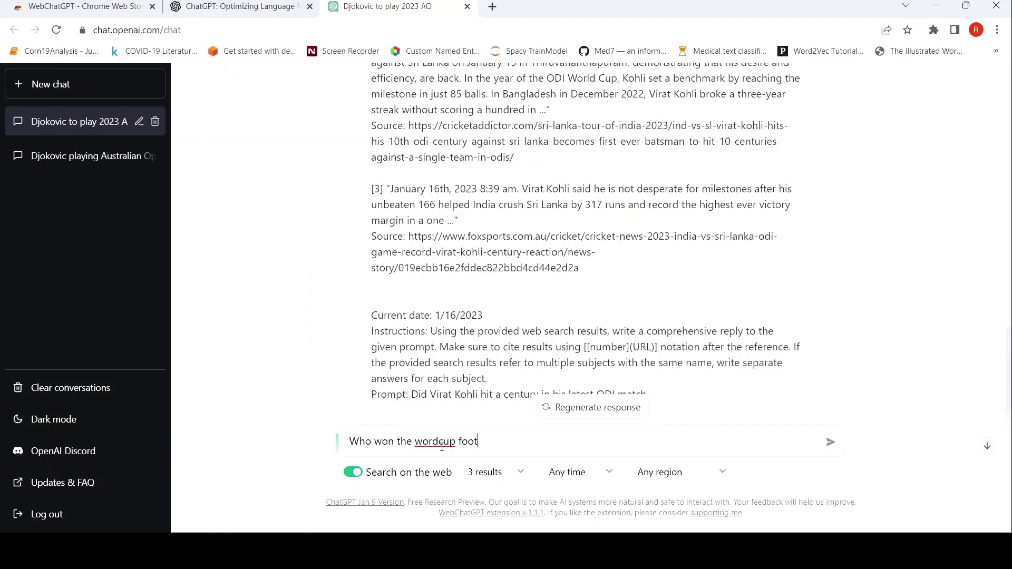
pyautogui.write('ball ma')
pyautogui.write('tch')
pyautogui.write('all cup 2022')
pyautogui.press('Return')
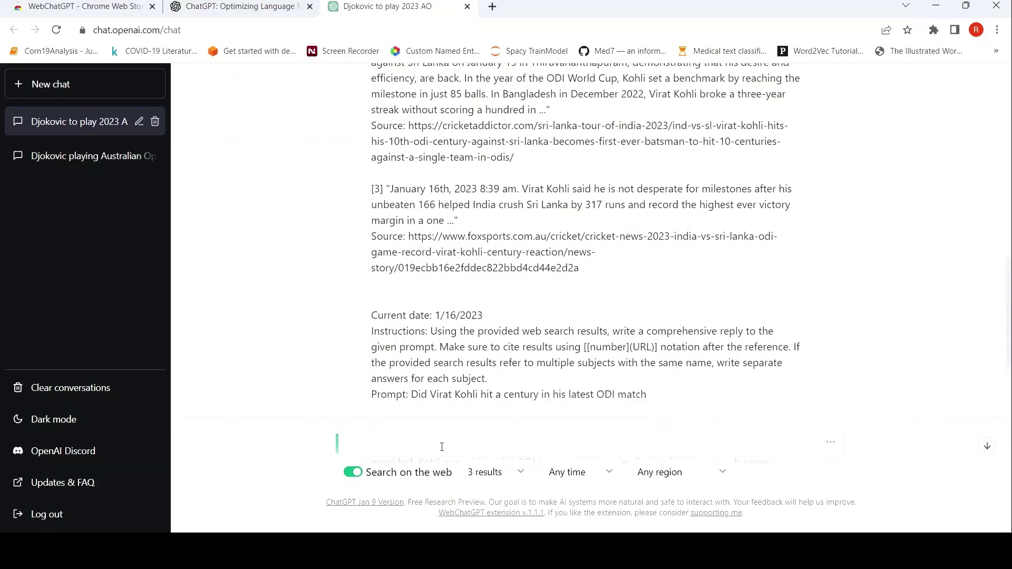
# - Scroll through the web results and the cited answer naming Argentina as winner
pyautogui.scroll(-5, 788, 239)
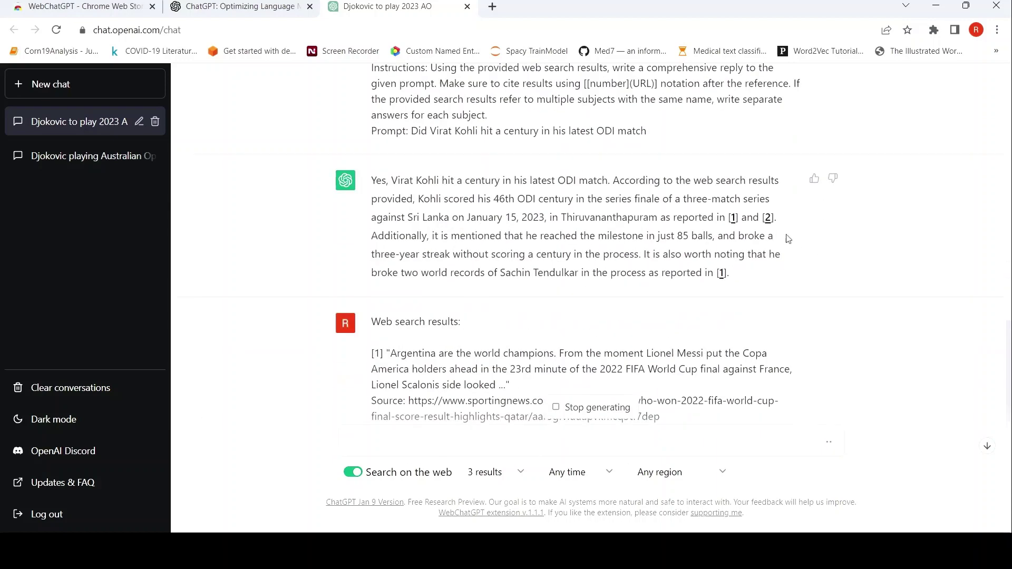
pyautogui.scroll(-3, 782, 249)
pyautogui.scroll(-3, 782, 249)
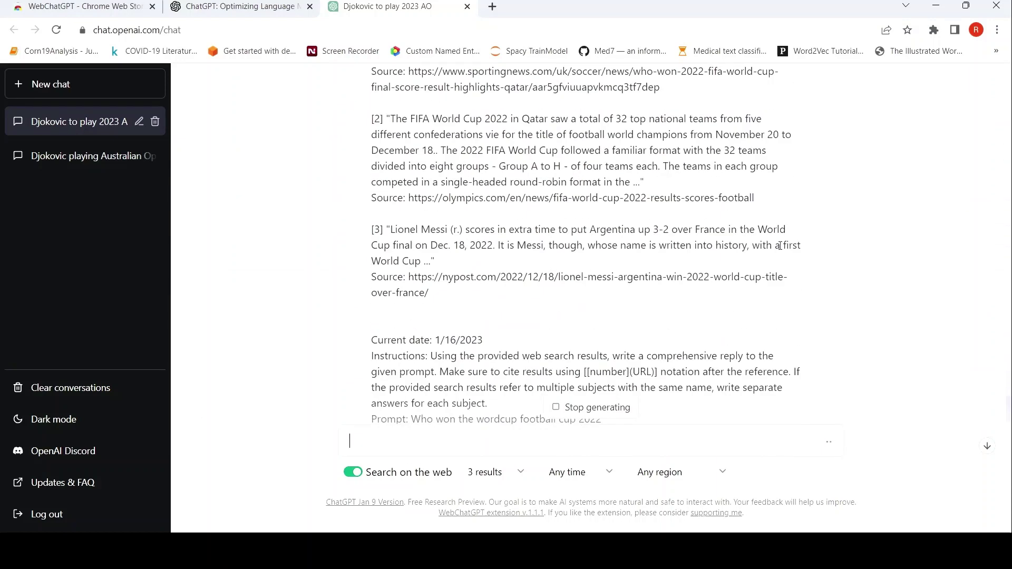
pyautogui.scroll(5, 781, 250)
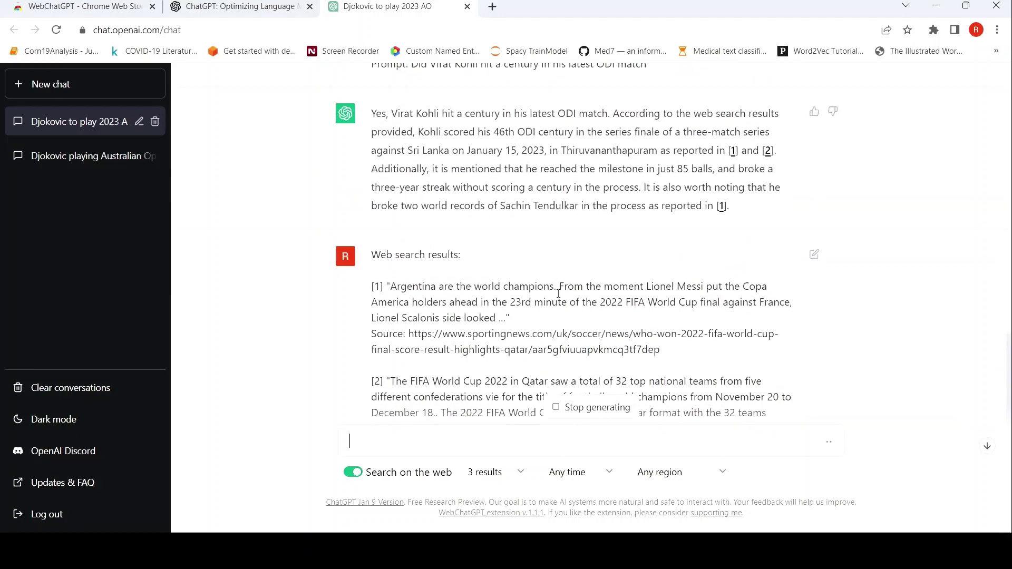
pyautogui.scroll(-3, 547, 296)
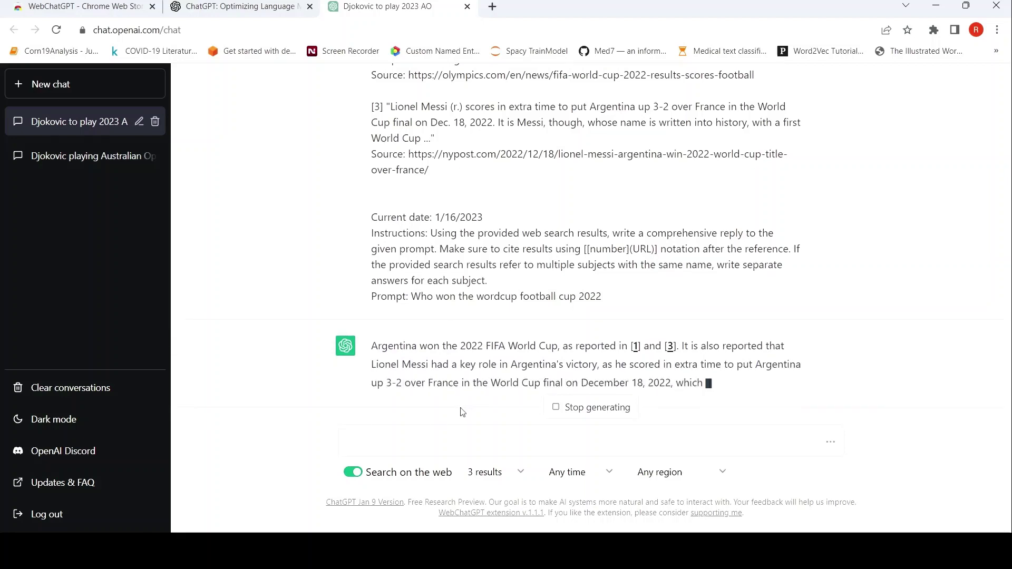
pyautogui.click(454, 442)
# - Ask 'What is the current covid situation in china' and review the three cited results
pyautogui.write('W')
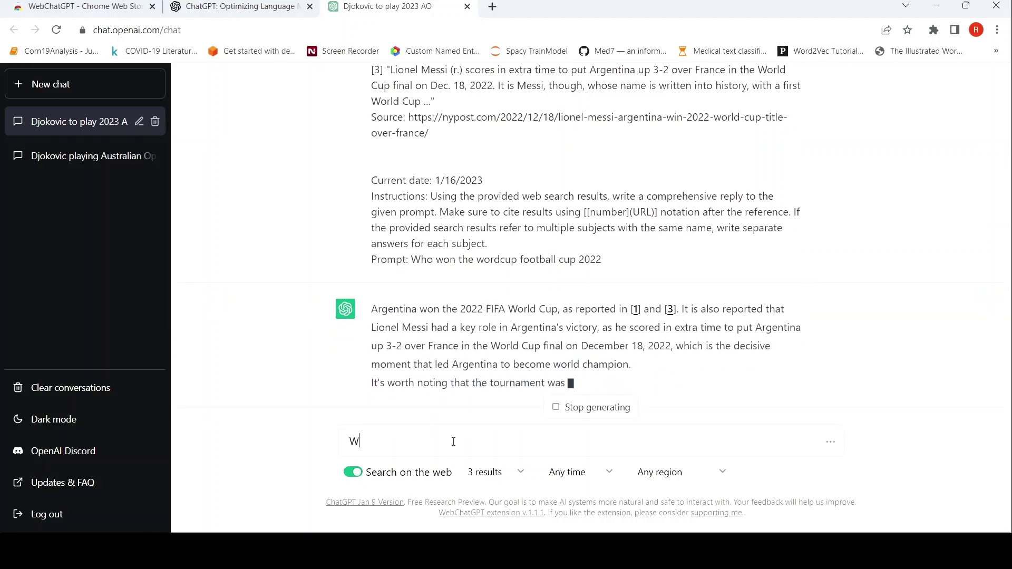
pyautogui.write('hat is the cu')
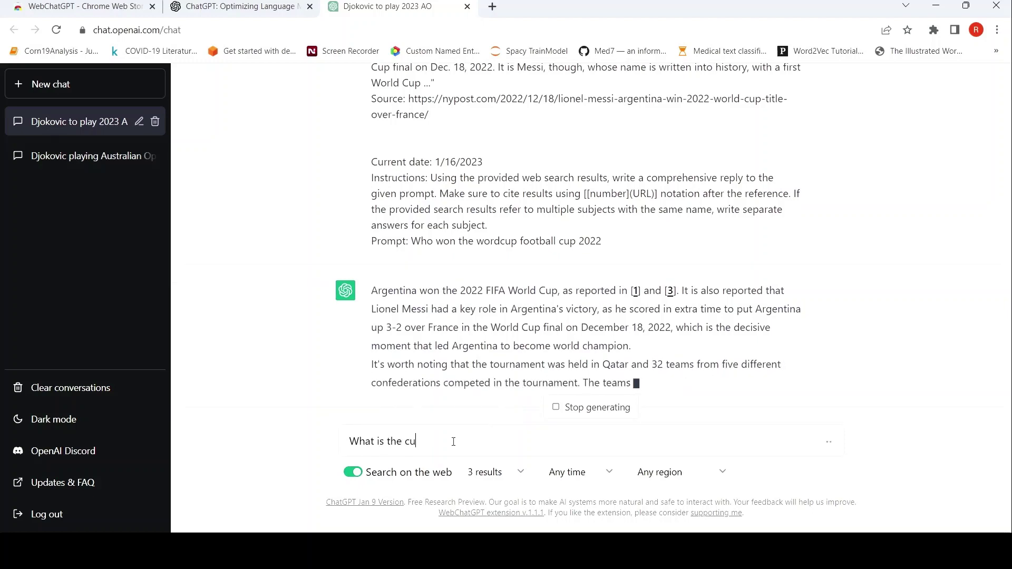
pyautogui.write('rrent covid')
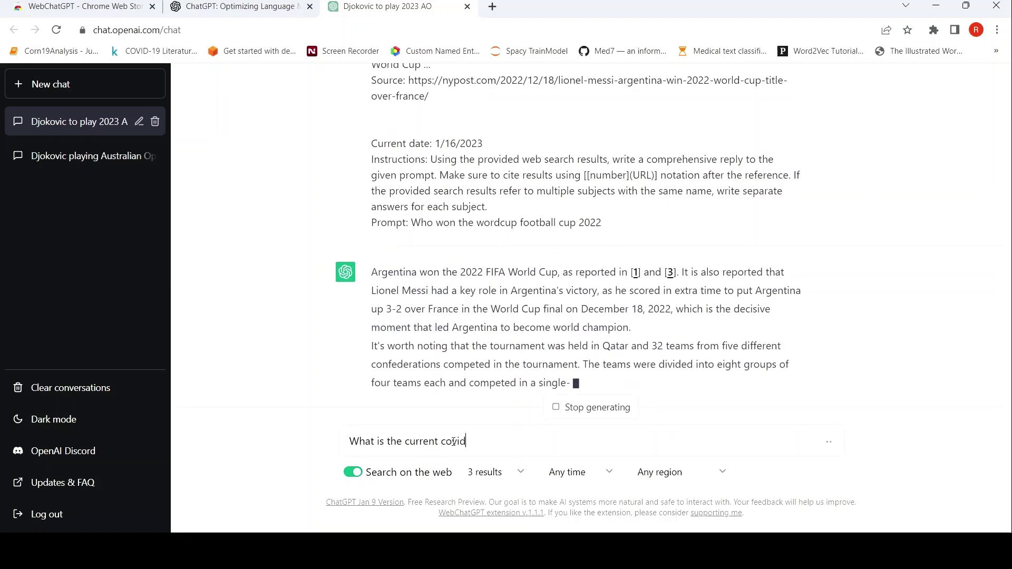
pyautogui.write(' situatio')
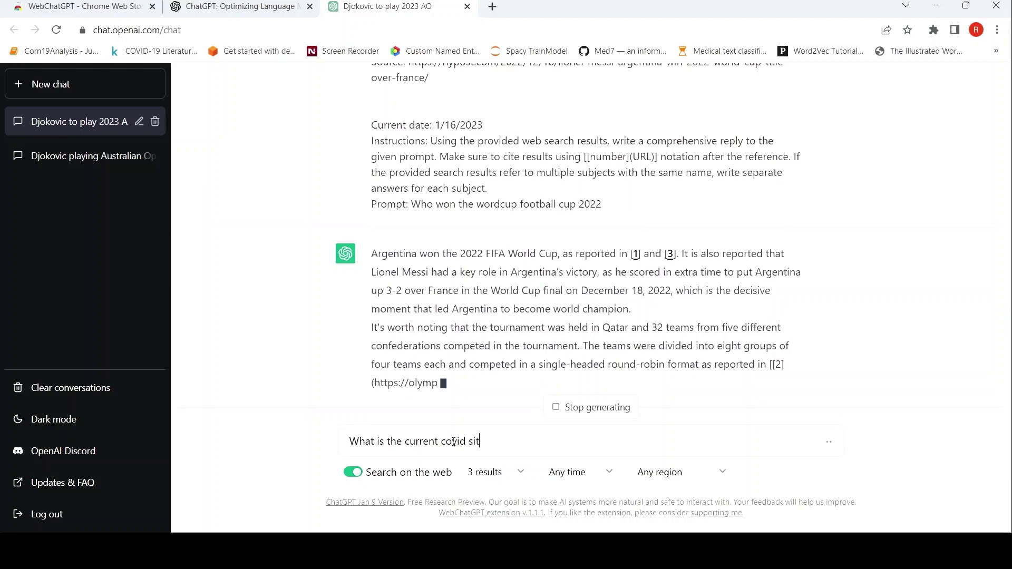
pyautogui.write('n in c')
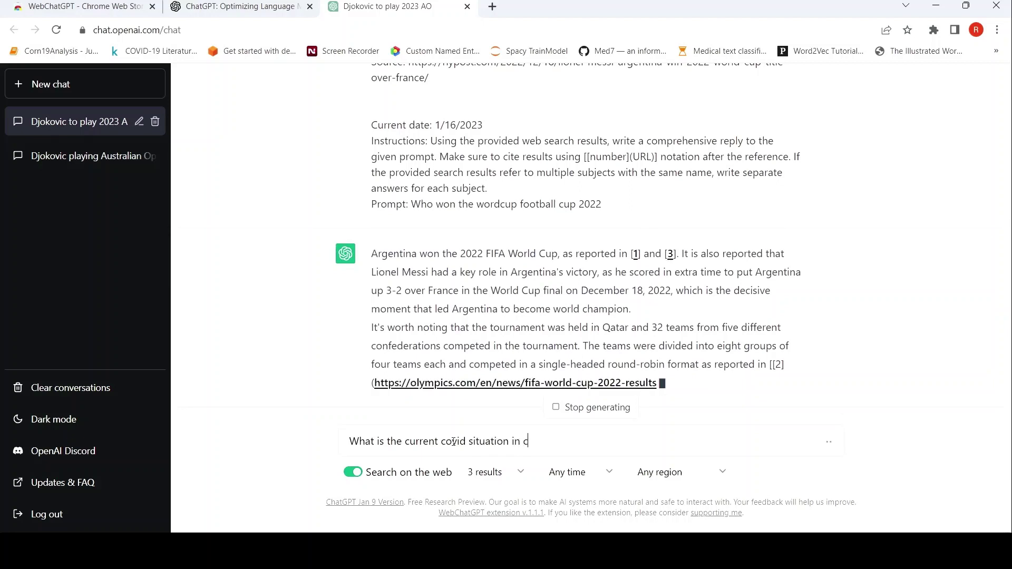
pyautogui.write('hina')
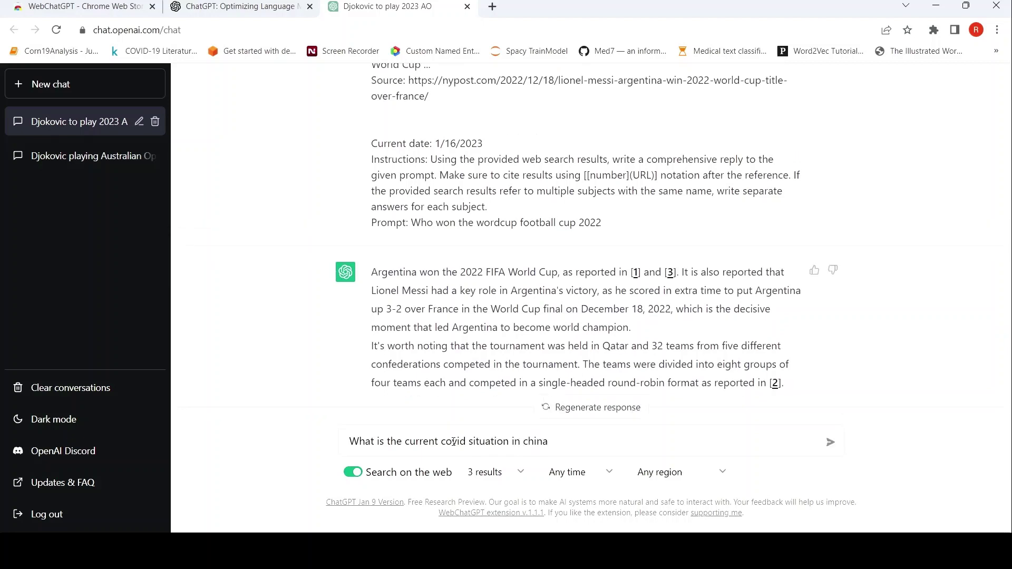
pyautogui.press('Return')
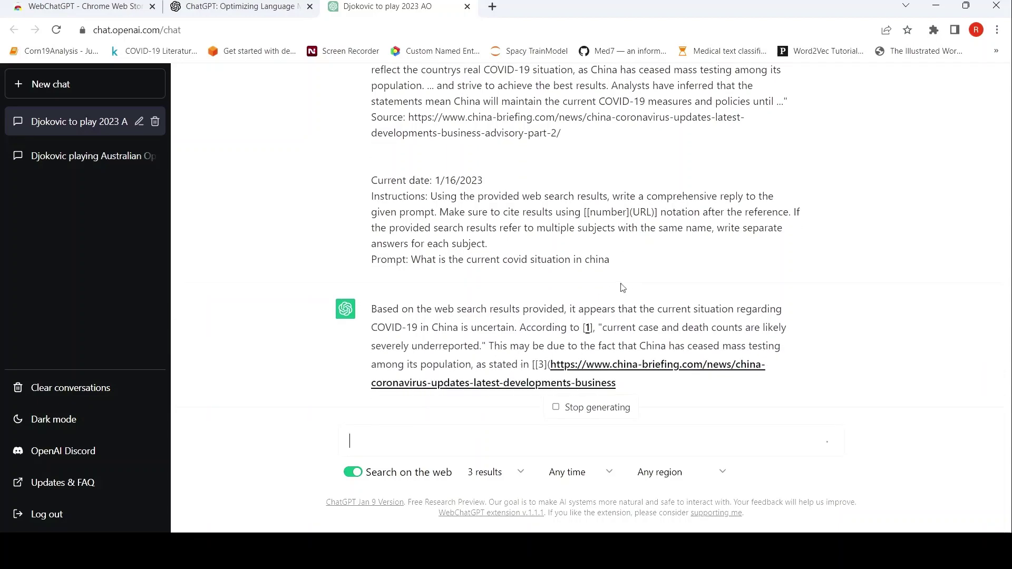
pyautogui.scroll(6, 622, 289)
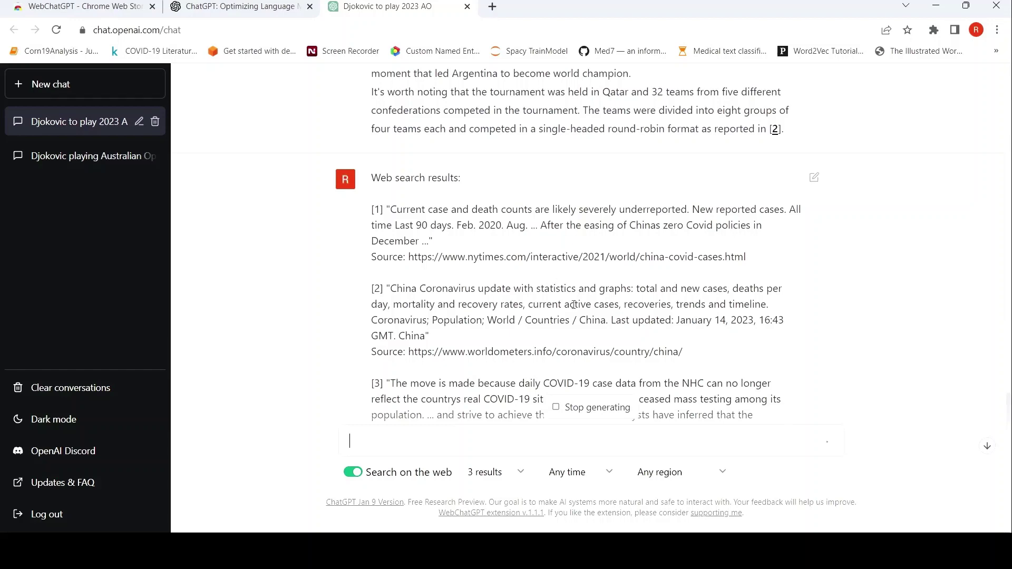
pyautogui.scroll(-3, 573, 305)
pyautogui.scroll(-2, 575, 309)
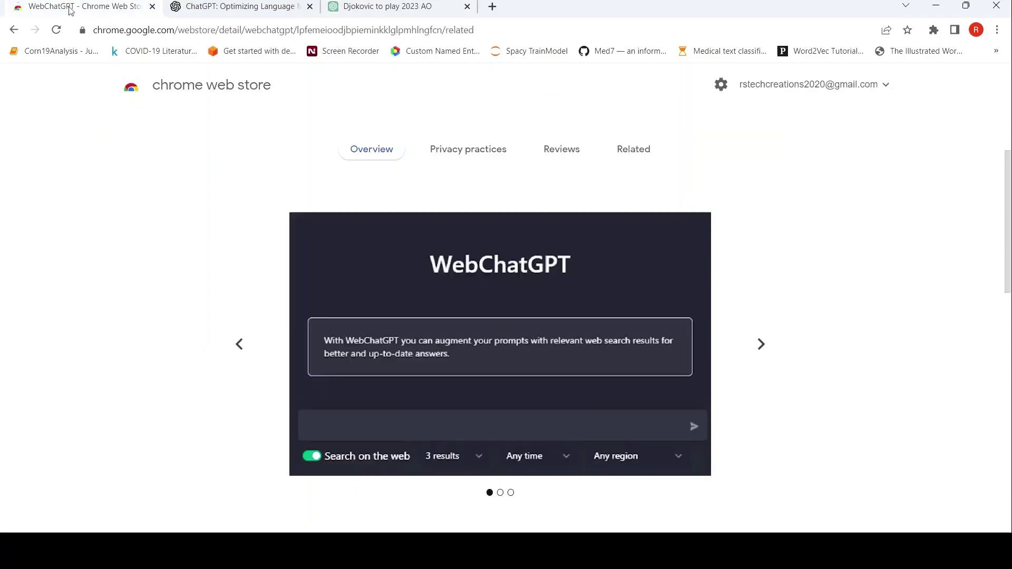
# - Return to the WebChatGPT Web Store page and scroll to its overview and version details
pyautogui.click(72, 7)
pyautogui.scroll(-5, 561, 232)
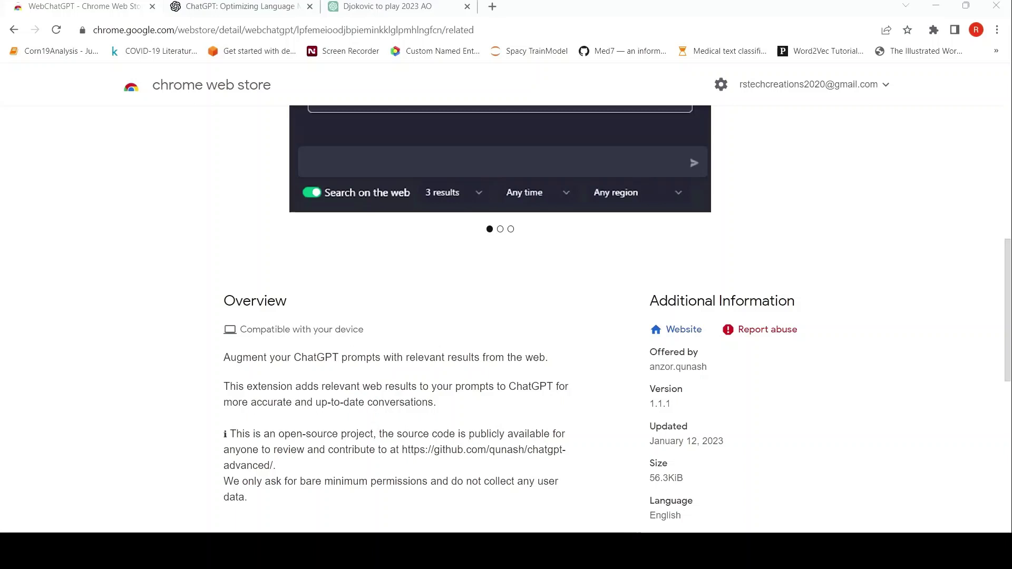